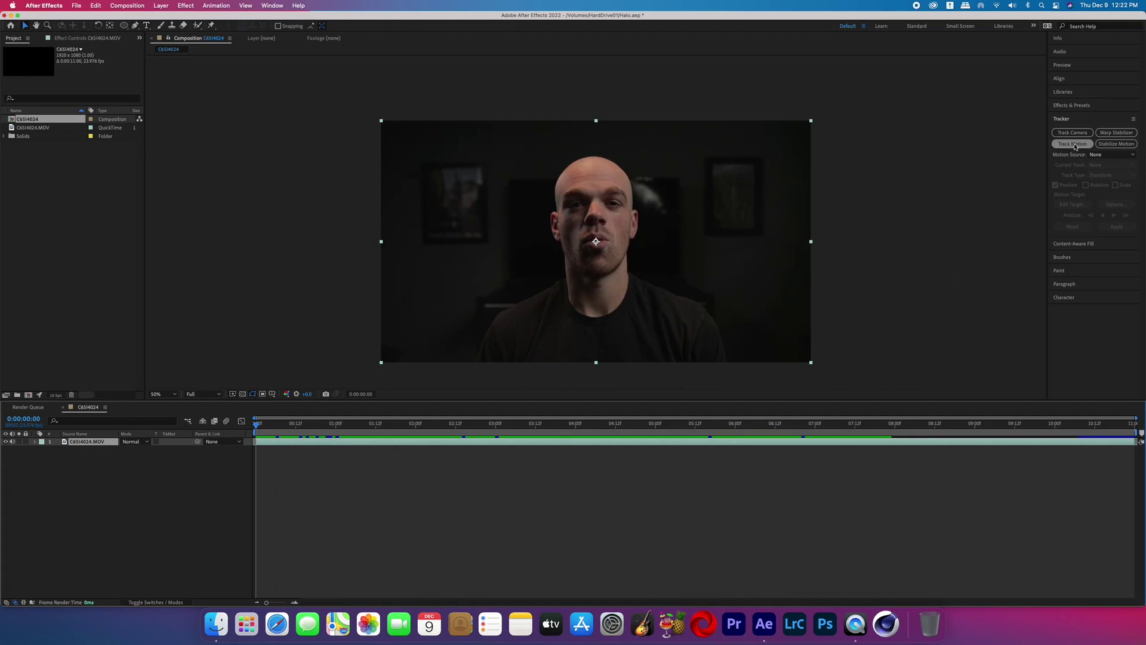
# Step: Track both of the man's eyes with a rotation-enabled two-point track and analyze forward
pyautogui.click(1074, 145)
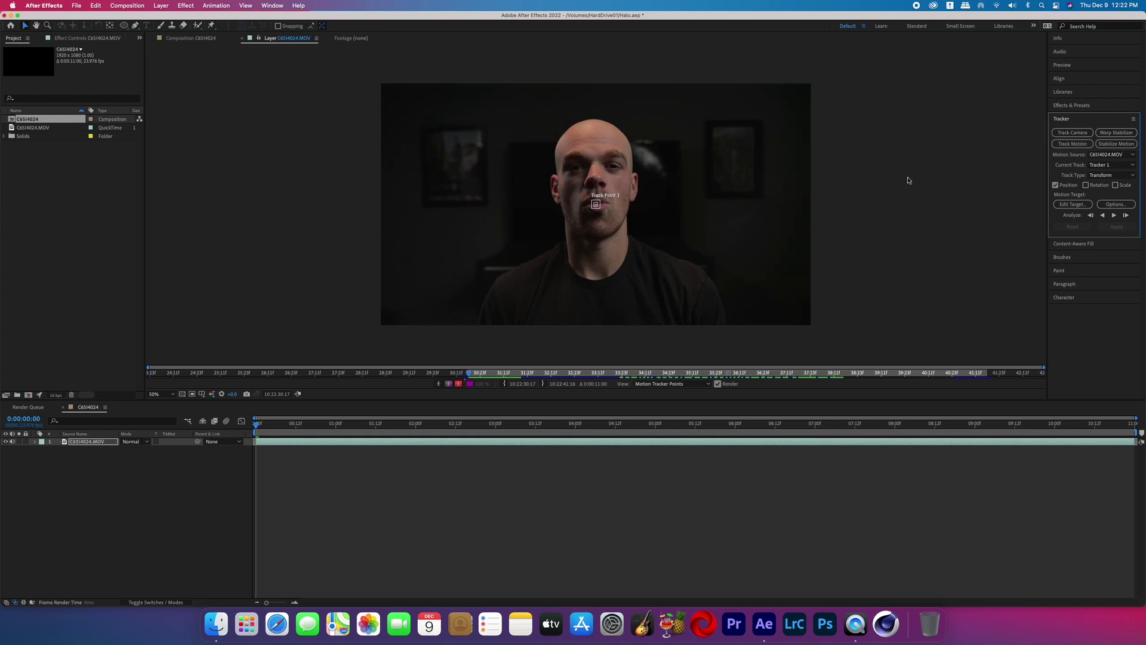
pyautogui.press('.')
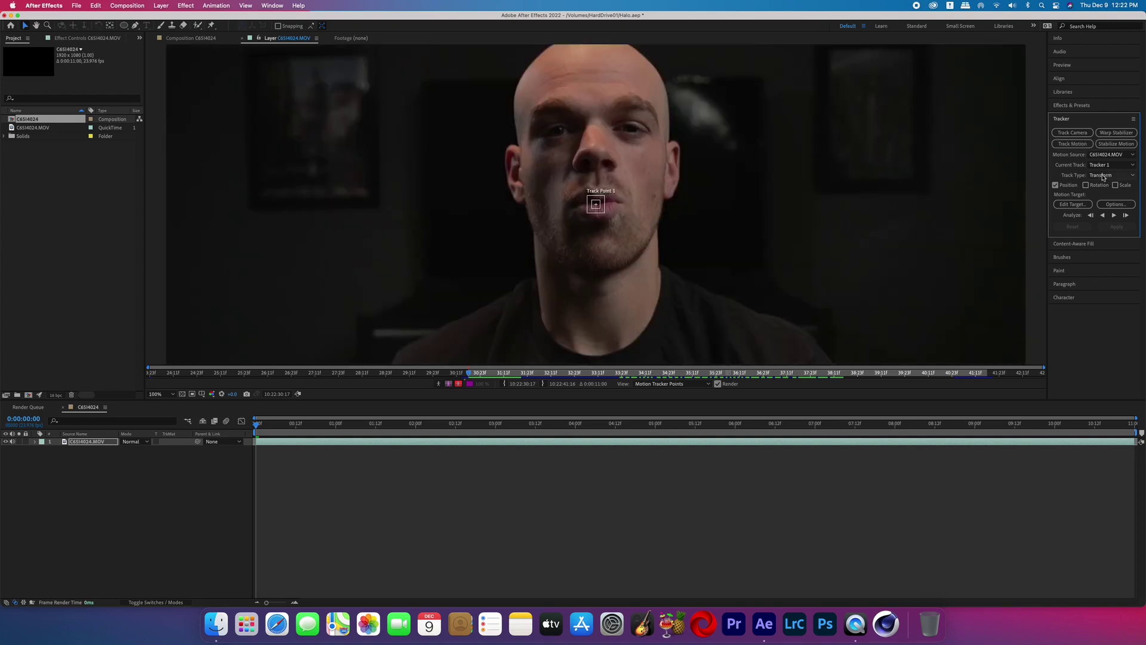
pyautogui.moveTo(603, 200); pyautogui.dragTo(579, 131)
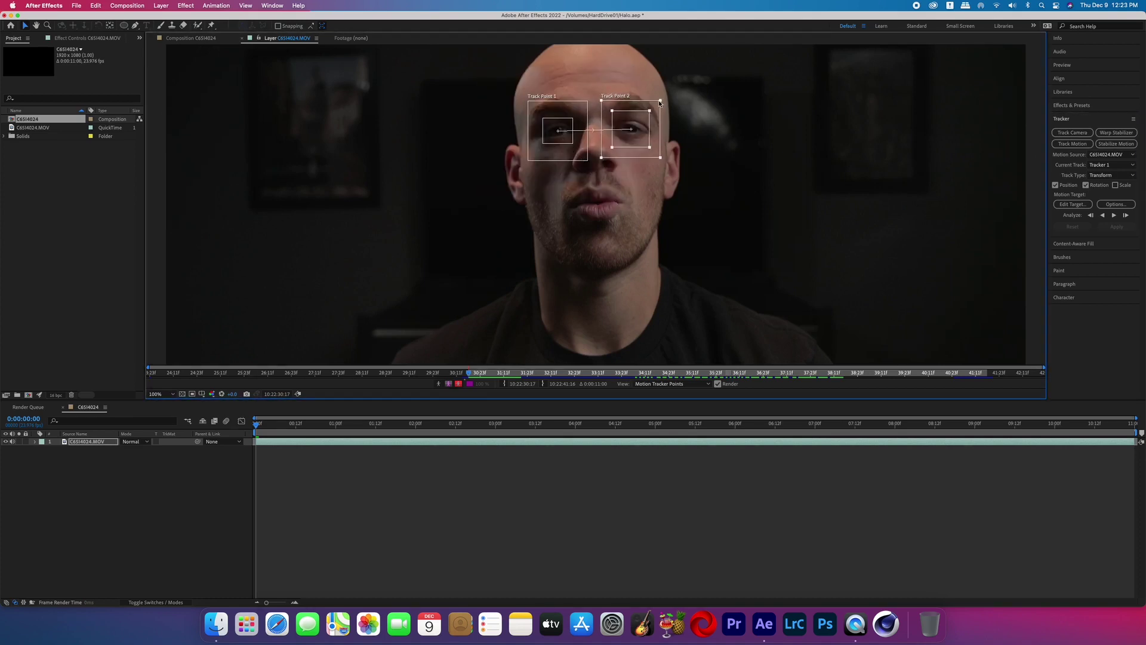
pyautogui.click(1113, 215)
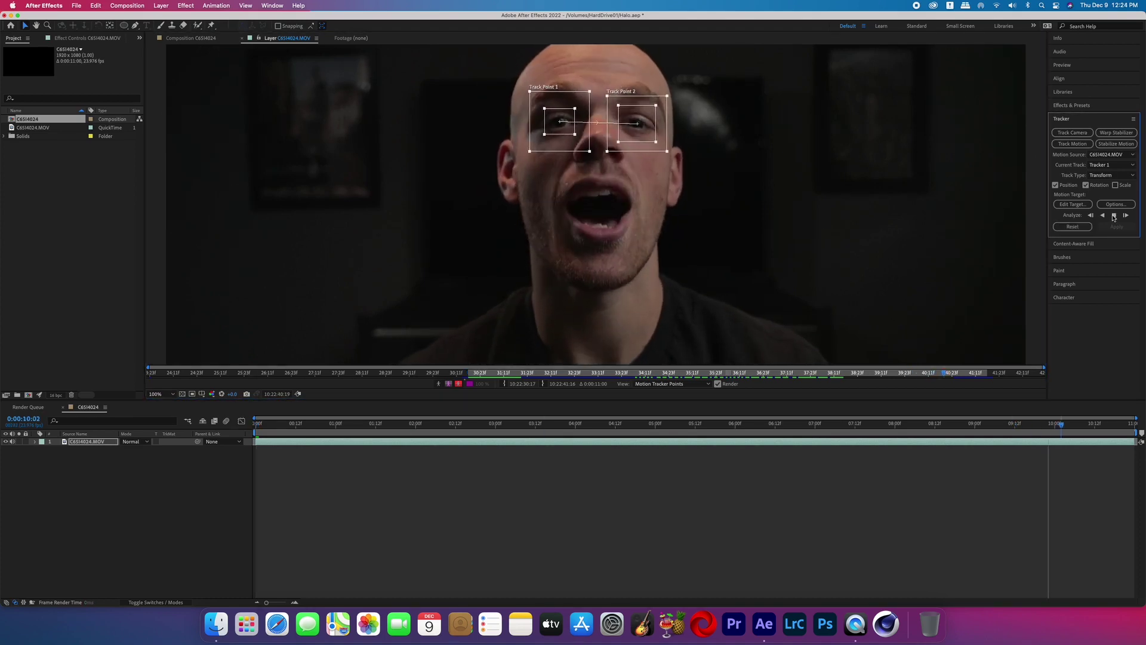
# Step: Create a new null object, Null 4, and apply the eye-tracking motion to it
pyautogui.click(161, 6)
pyautogui.moveTo(179, 19)
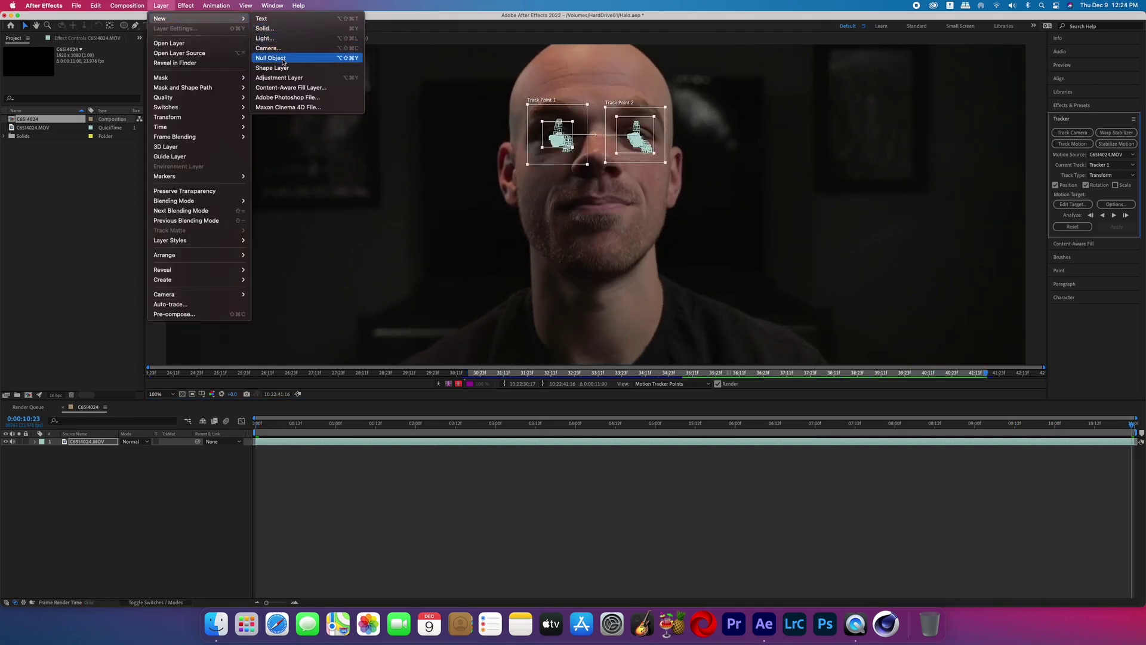
pyautogui.click(271, 58)
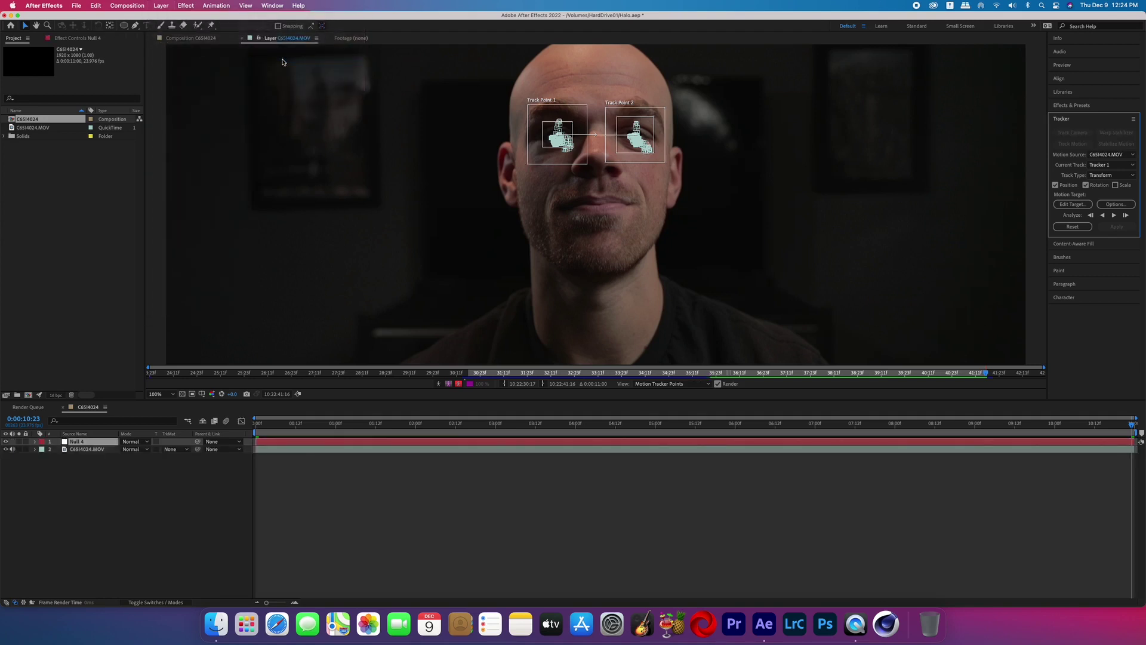
pyautogui.click(1086, 206)
pyautogui.click(634, 340)
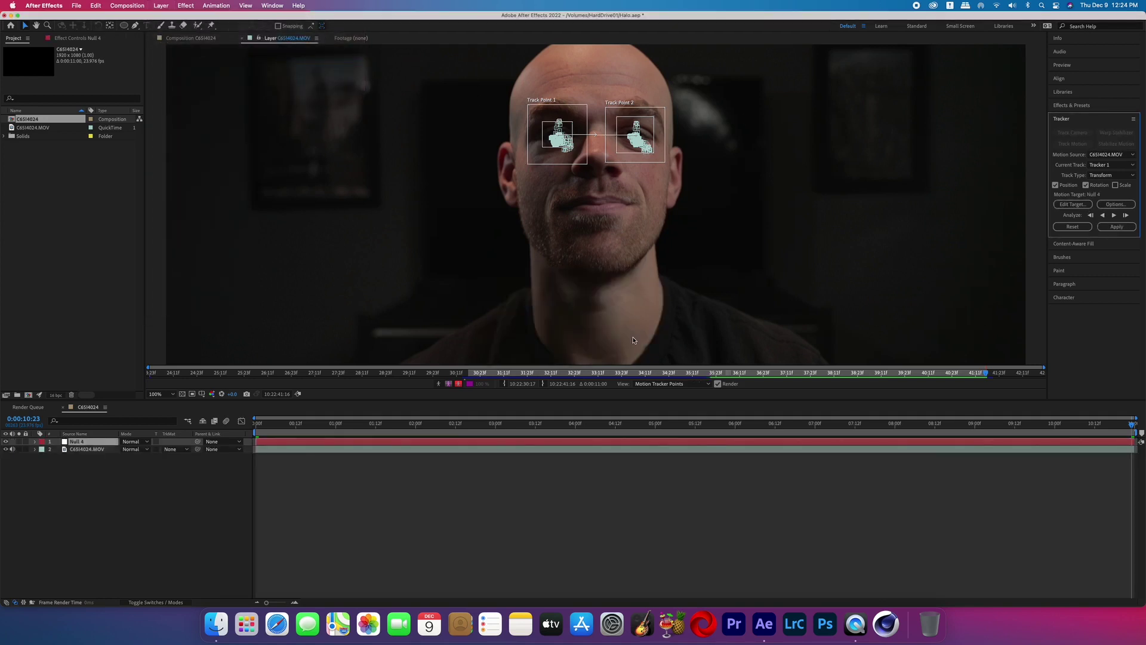
pyautogui.click(1117, 227)
pyautogui.click(606, 324)
pyautogui.rightClick(67, 485)
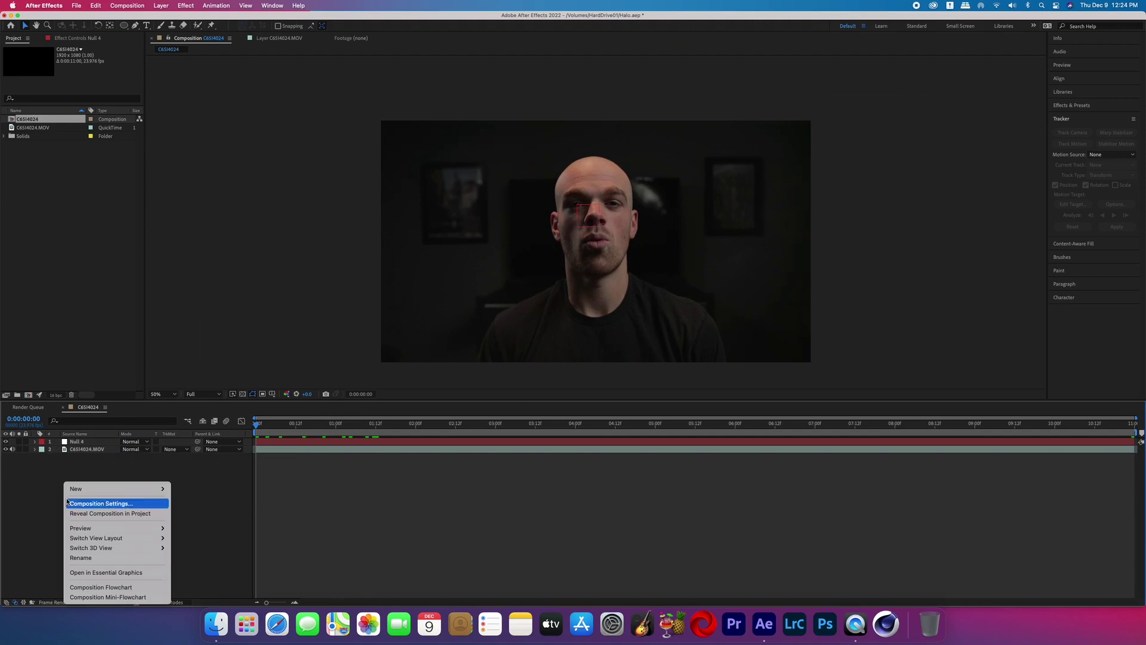
# Step: Add a Medium Orange solid layer and lower its opacity to about 42%
pyautogui.moveTo(75, 490)
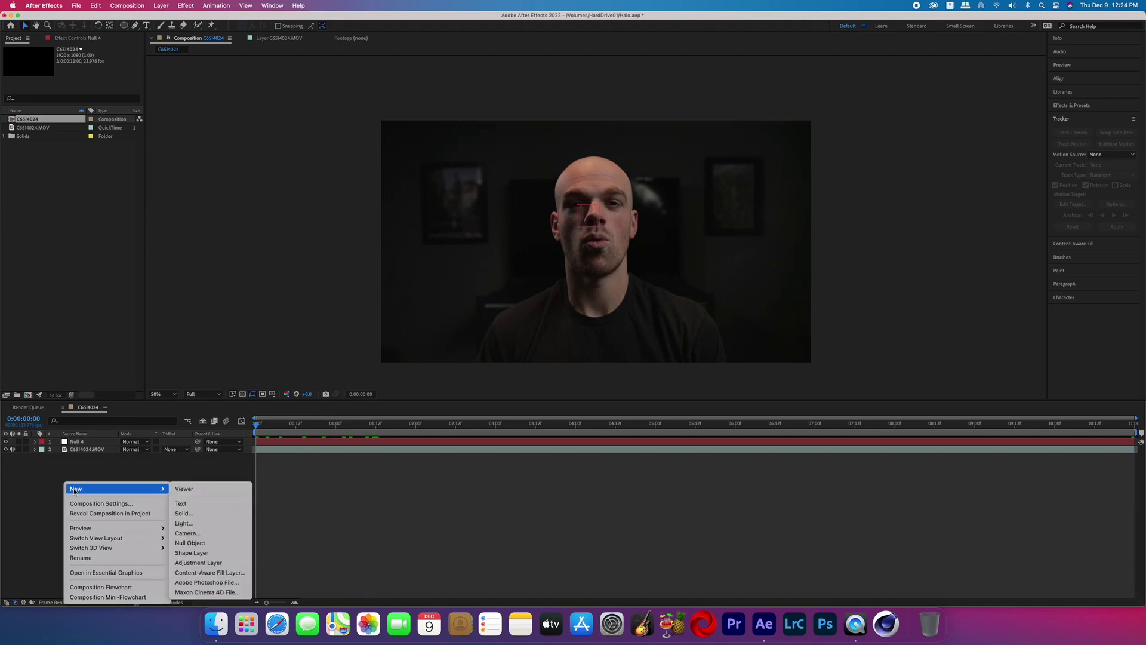
pyautogui.click(208, 515)
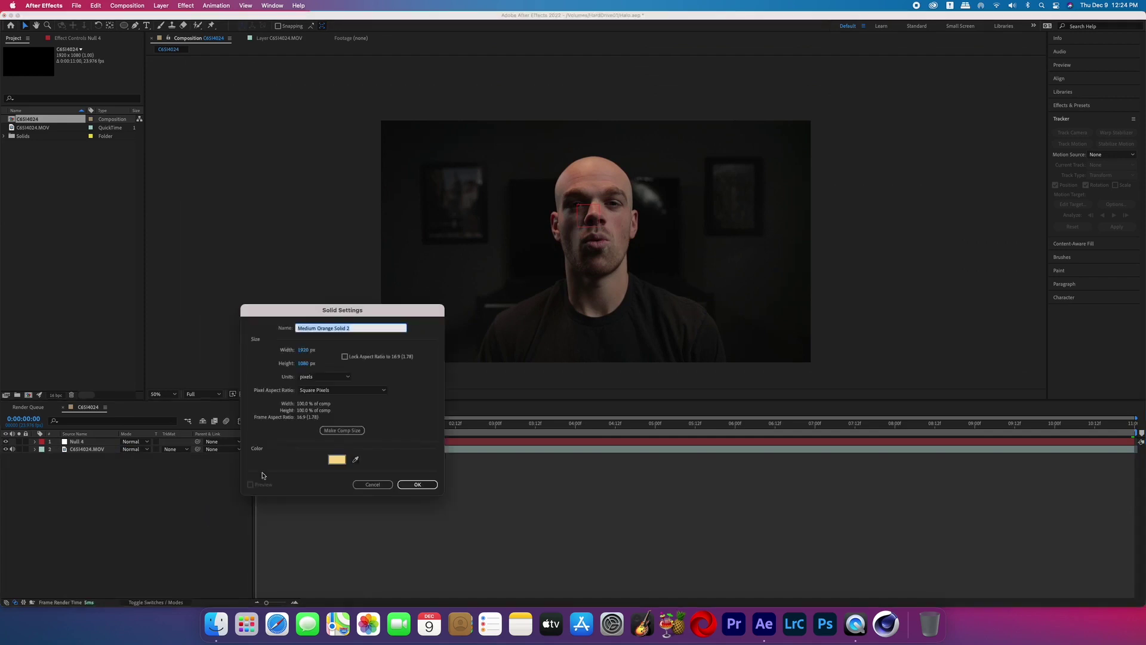
pyautogui.click(337, 459)
pyautogui.click(652, 436)
pyautogui.click(417, 484)
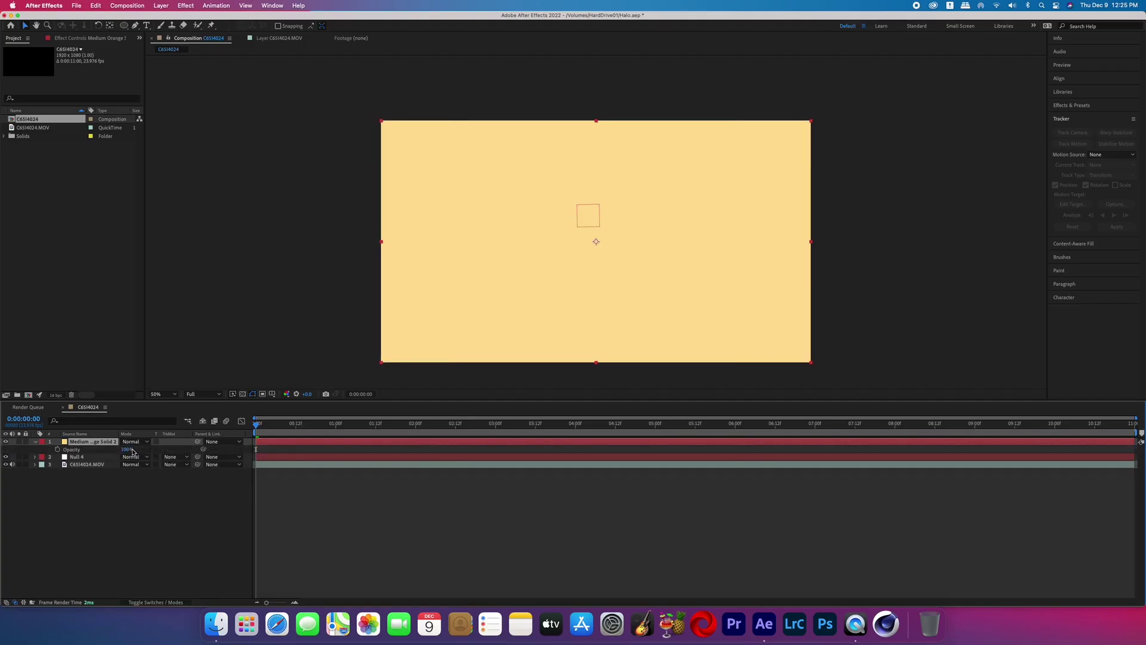
pyautogui.moveTo(128, 450); pyautogui.dragTo(102, 447)
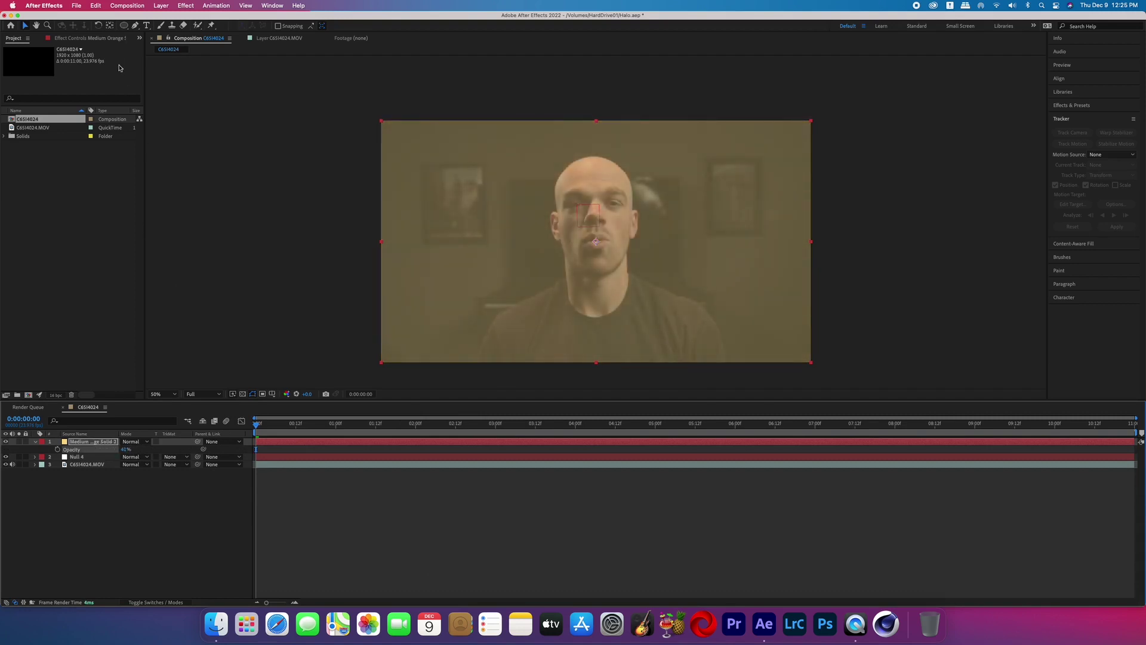
pyautogui.moveTo(122, 27); pyautogui.dragTo(174, 53)
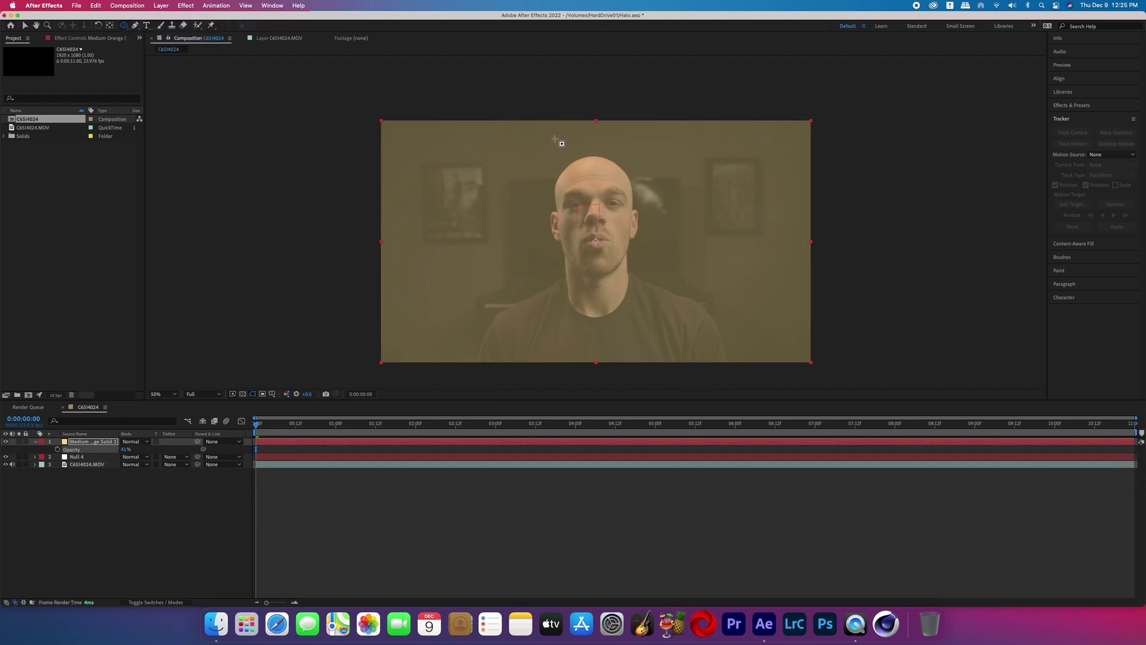
# Step: Draw an ellipse mask above the head, duplicate it as a Subtract Mask 2, and set opacity to 100%
pyautogui.moveTo(555, 139); pyautogui.dragTo(577, 143)
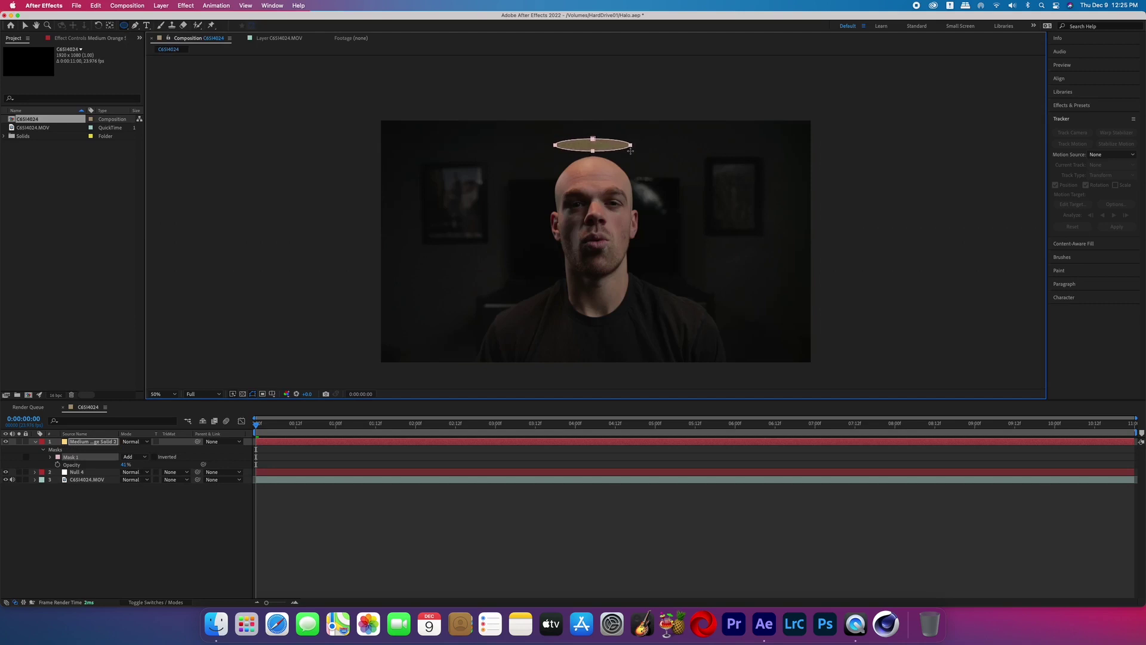
pyautogui.press('.')
pyautogui.press('super+d')
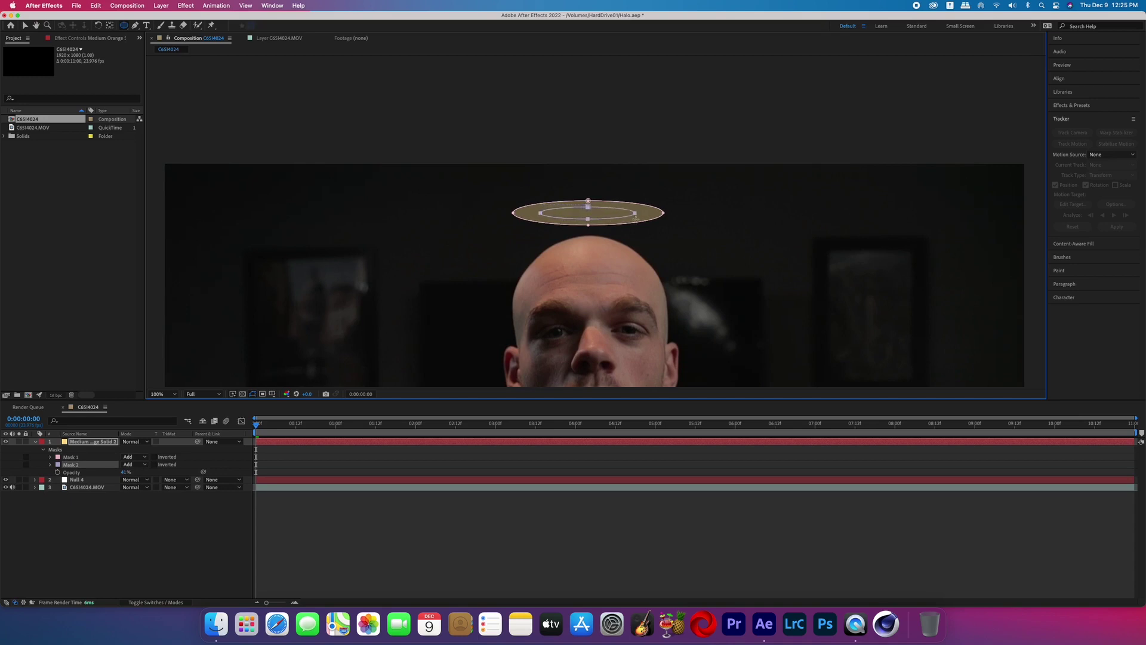
pyautogui.moveTo(123, 473); pyautogui.dragTo(285, 474)
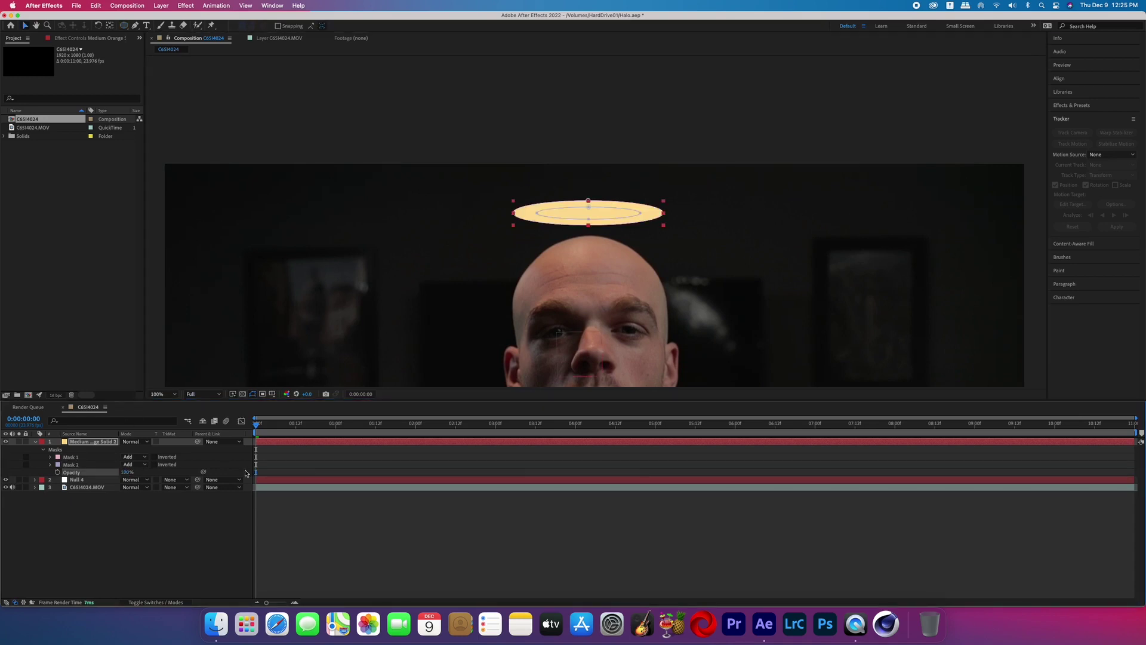
pyautogui.click(143, 465)
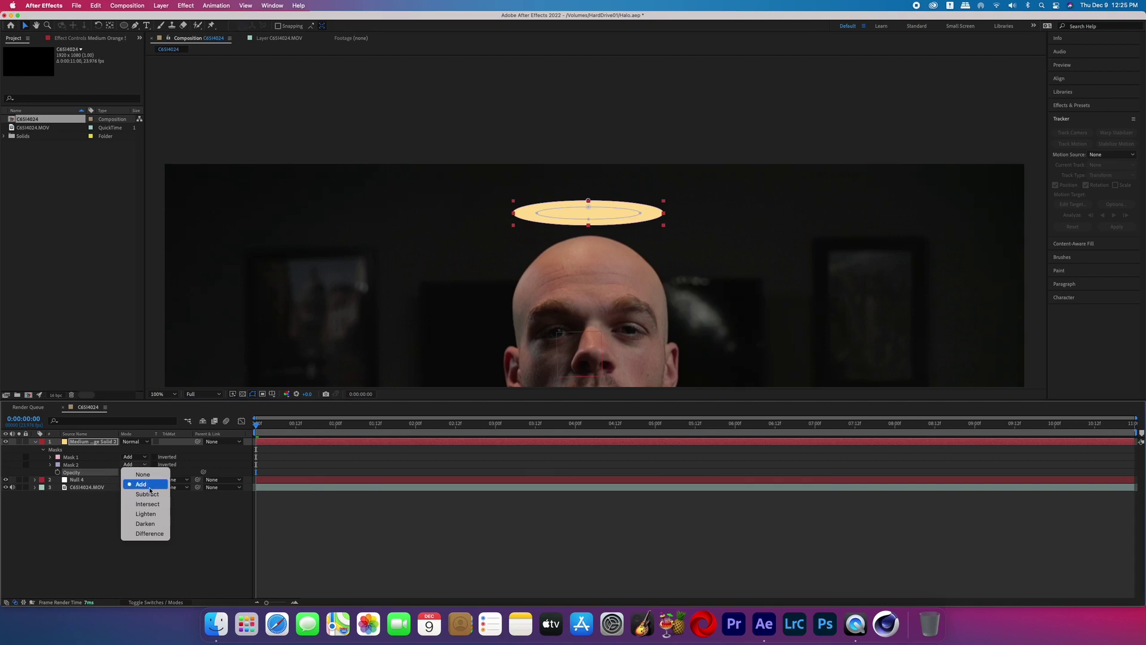
pyautogui.click(147, 494)
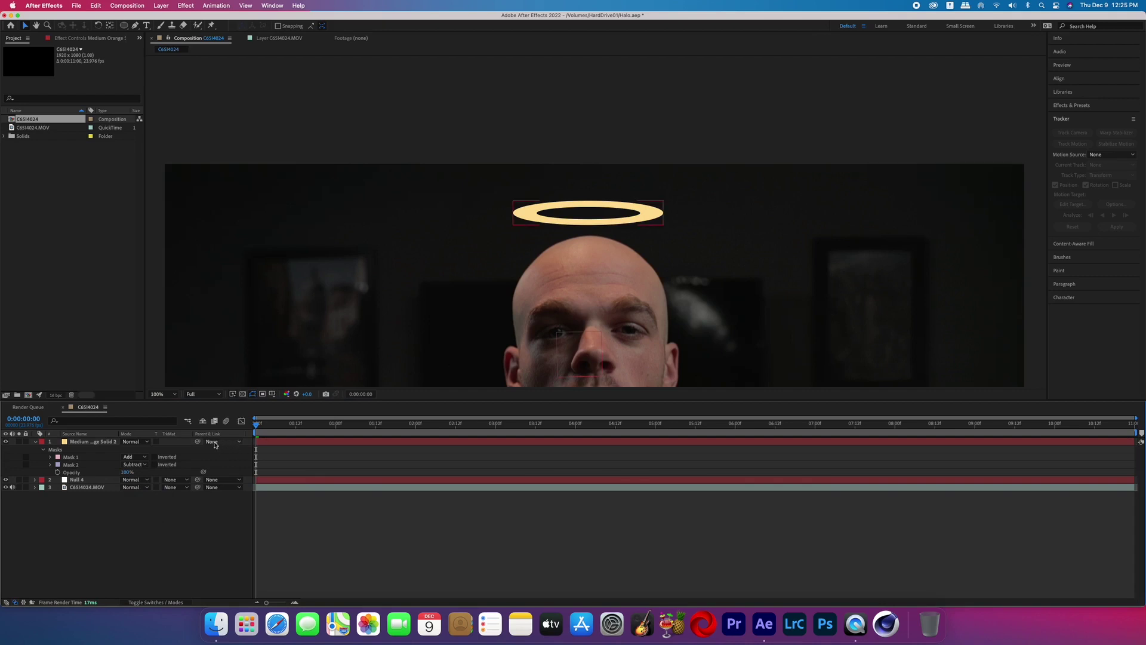
# Step: Parent the halo layer to Null 4 and start Mask Path keyframes on both masks
pyautogui.click(221, 442)
pyautogui.click(233, 477)
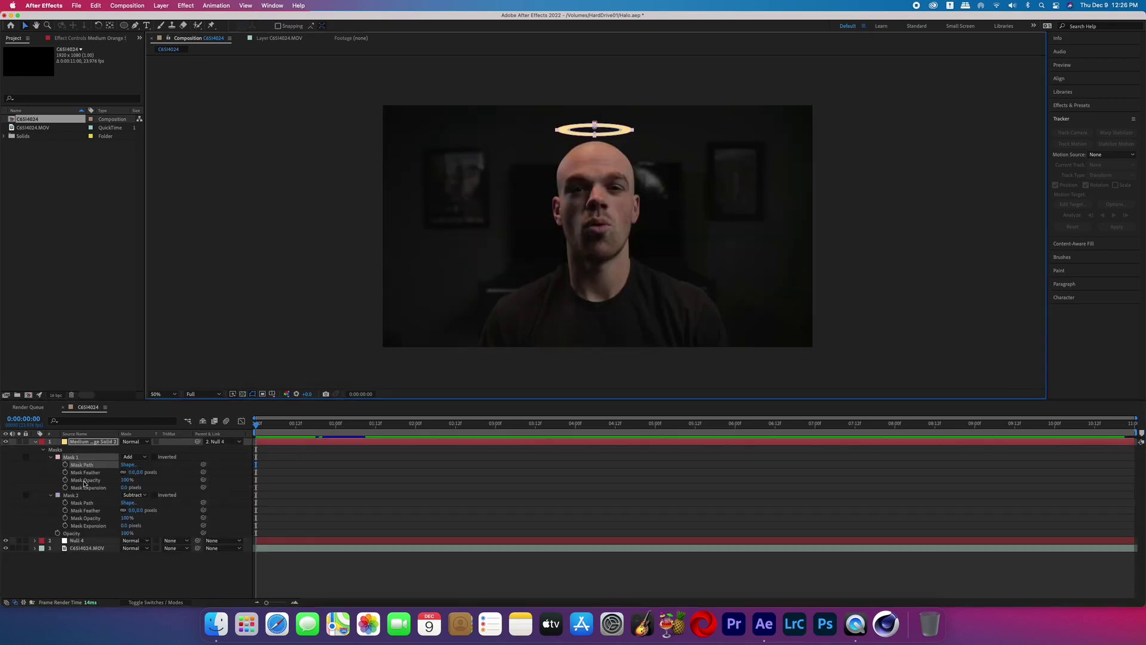
pyautogui.click(66, 465)
pyautogui.click(66, 502)
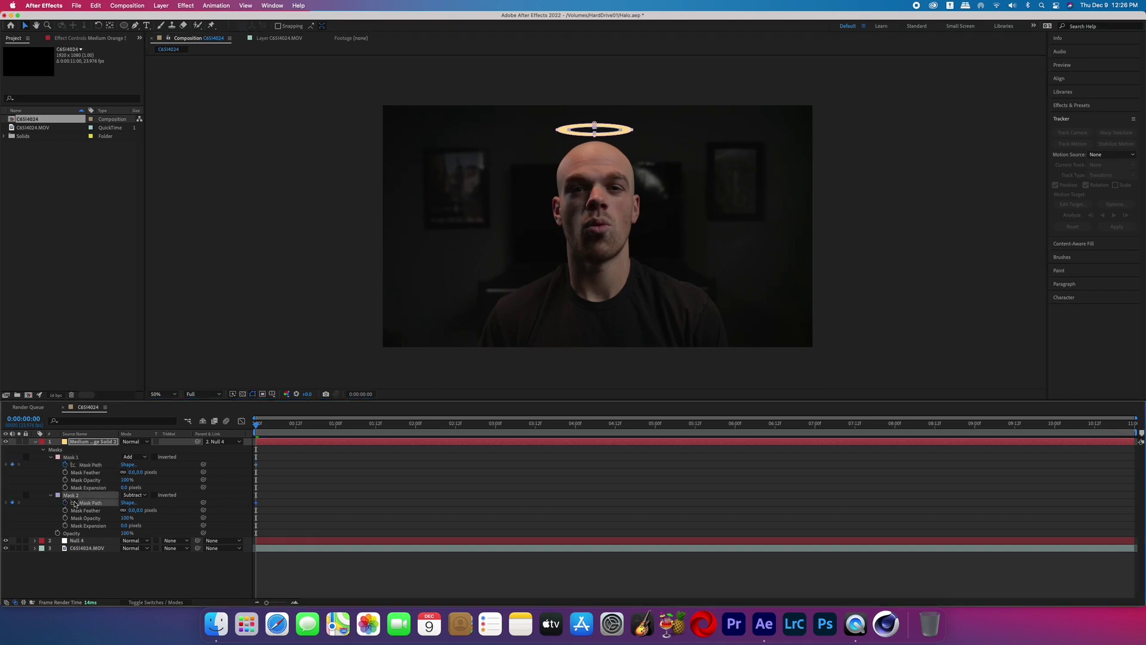
# Step: At frame 17, reshape Mask 2's top edge so the halo stays above the head
pyautogui.moveTo(258, 425); pyautogui.dragTo(314, 427)
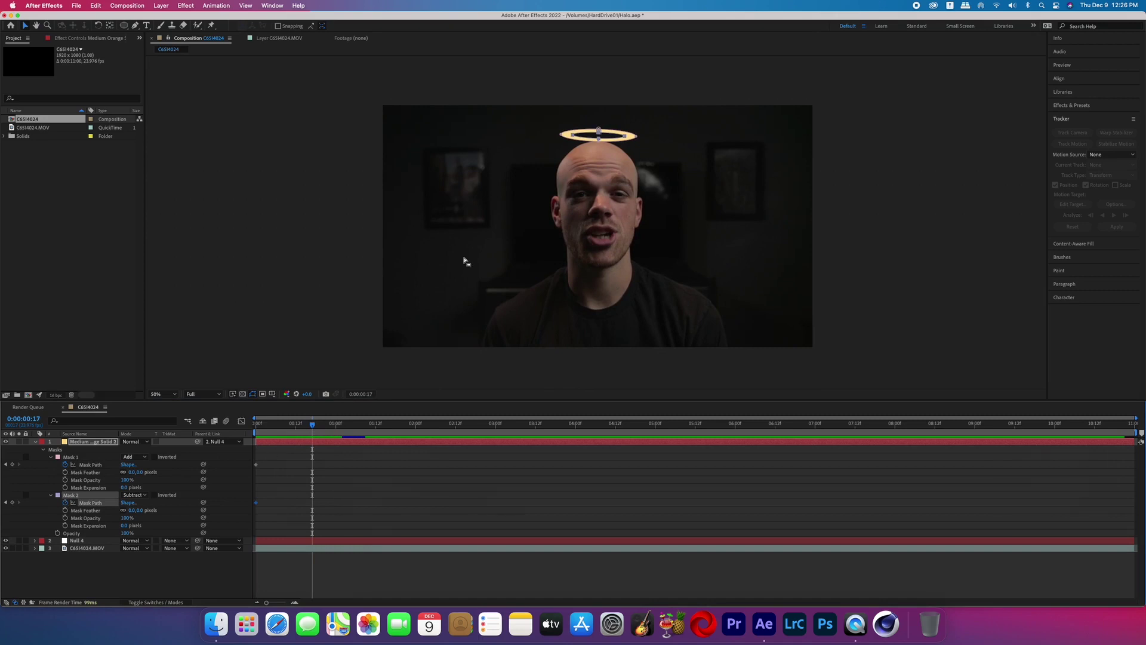
pyautogui.scroll(2, 464, 261)
pyautogui.scroll(-1, 625, 278)
pyautogui.moveTo(682, 279); pyautogui.dragTo(623, 319)
pyautogui.press('v')
pyautogui.scroll(2, 571, 192)
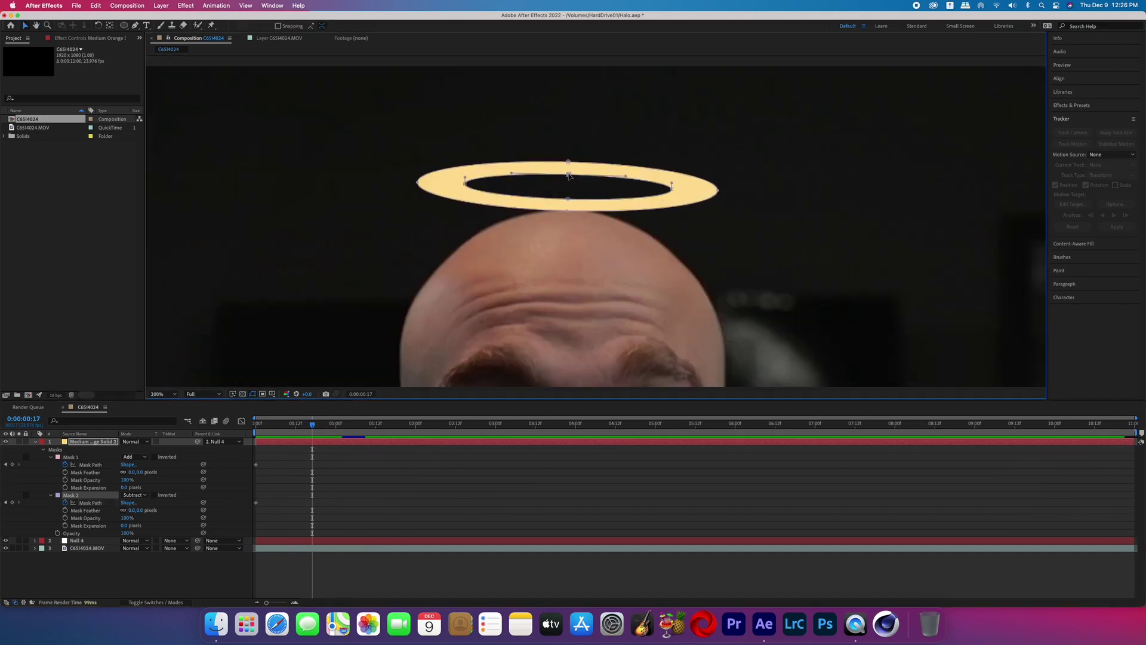
pyautogui.moveTo(569, 175); pyautogui.dragTo(568, 177)
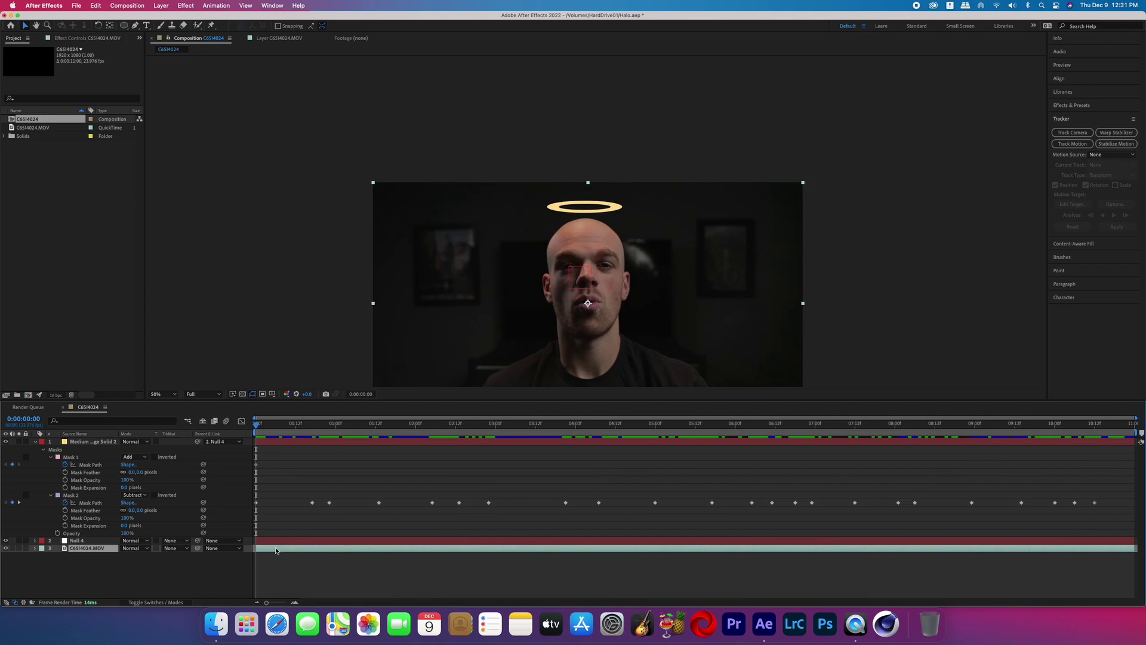
# Step: Duplicate the footage, move the copy above the halo, and pen-mask the top of the head
pyautogui.press('super+d')
pyautogui.moveTo(78, 549); pyautogui.dragTo(84, 442)
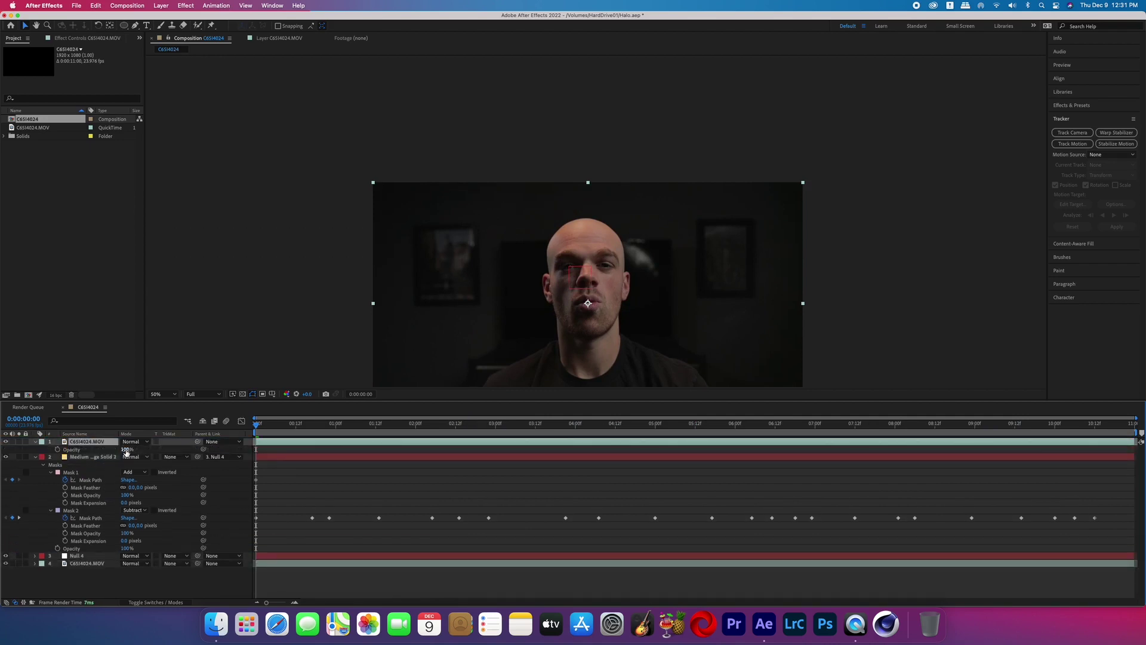
pyautogui.press('.')
pyautogui.press('.')
pyautogui.press('g')
pyautogui.click(498, 277)
pyautogui.moveTo(524, 234); pyautogui.dragTo(516, 238)
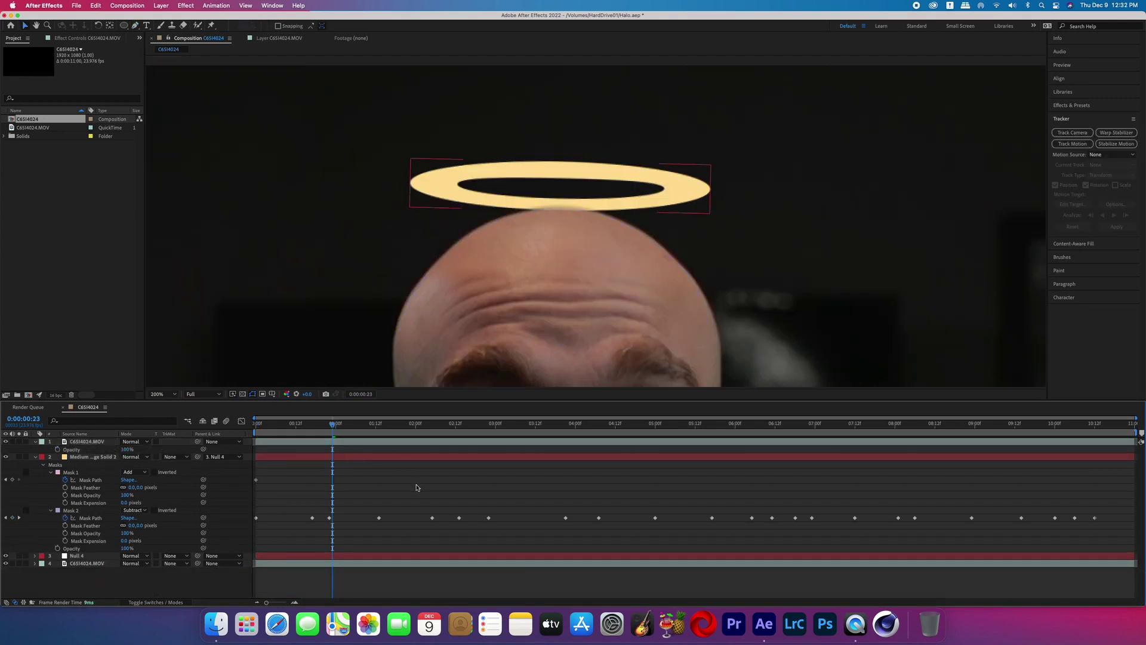
pyautogui.press('m')
pyautogui.press('m')
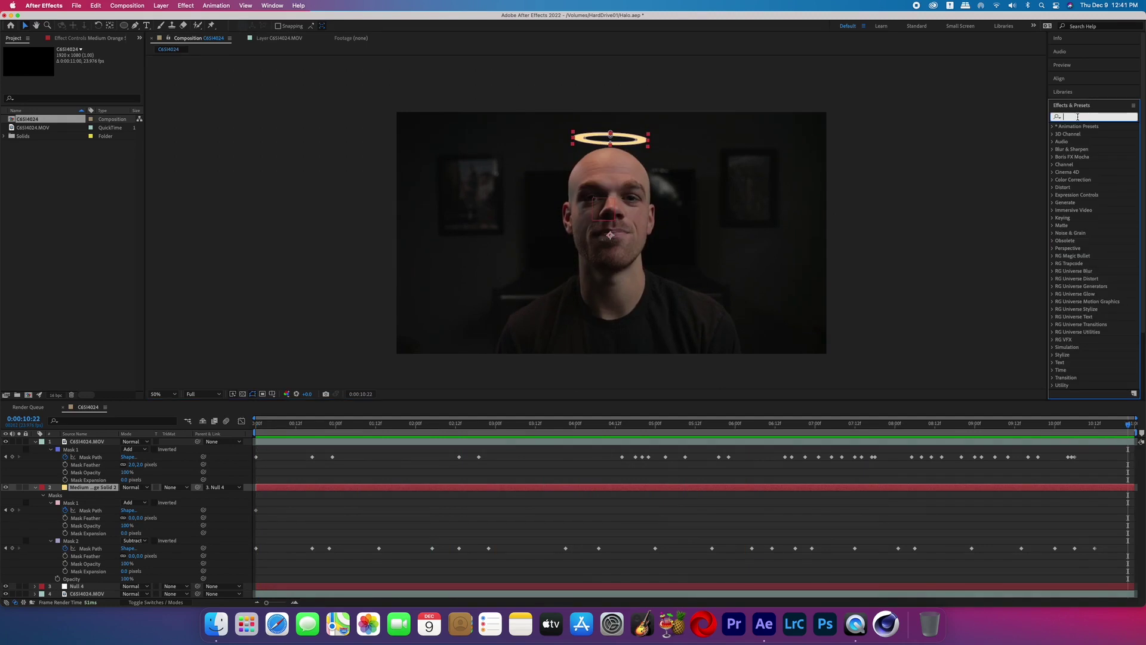
# Step: Search 'glow' and apply Optical Glow to the halo solid with Alpha Channel set to Extend (Unmult)
pyautogui.write('glow')
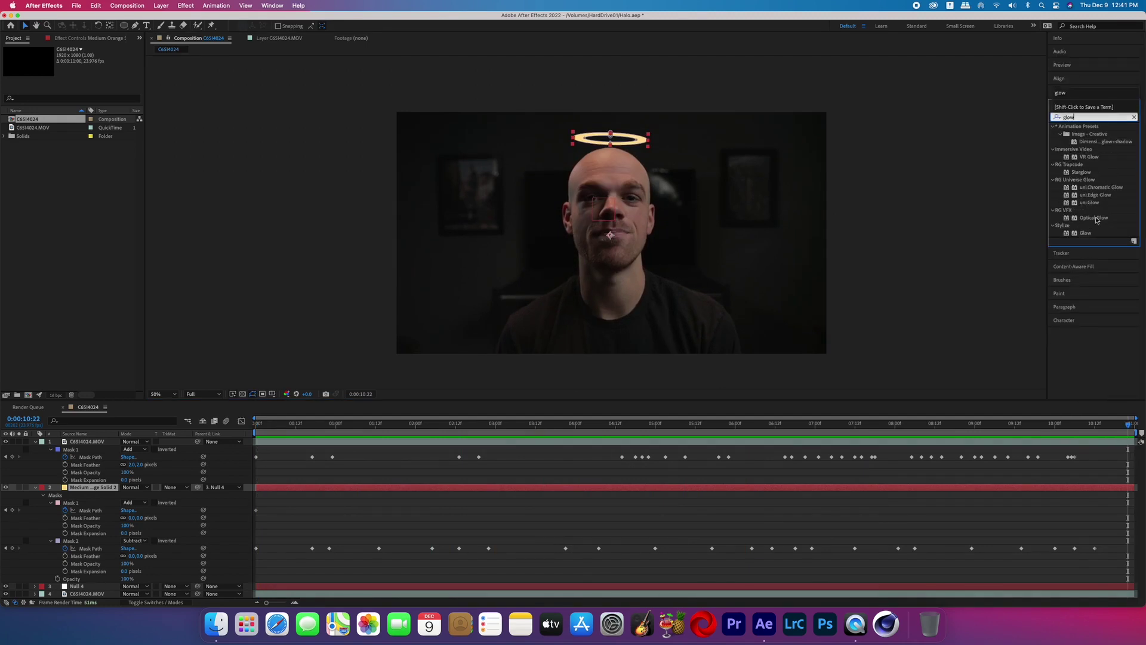
pyautogui.moveTo(1096, 219); pyautogui.dragTo(538, 493)
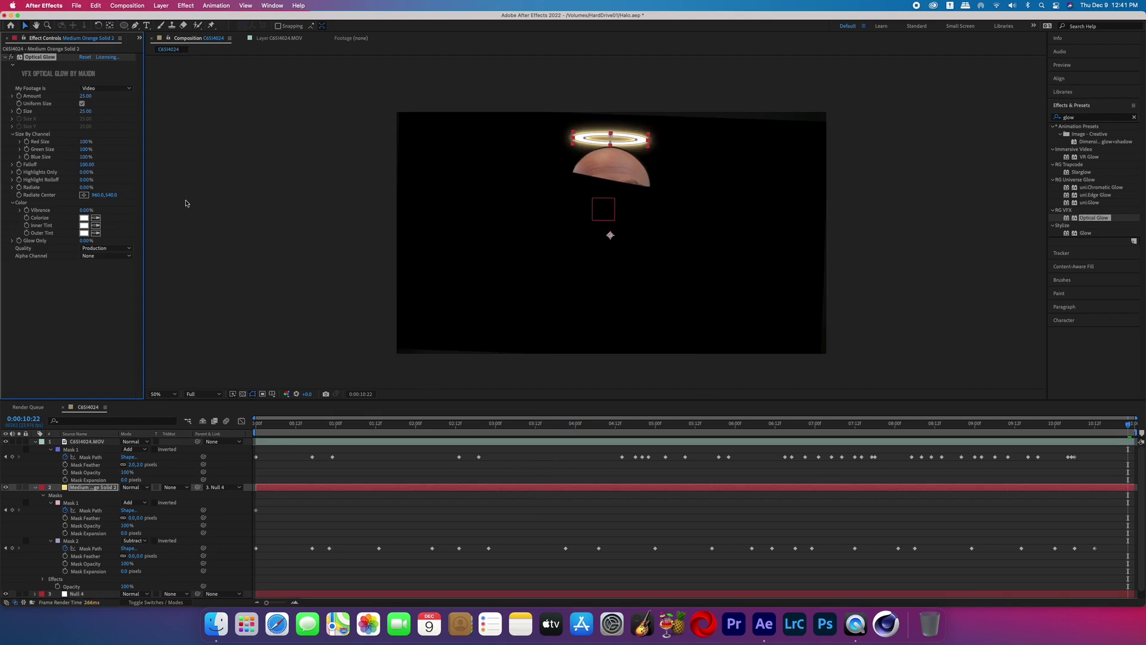
pyautogui.click(93, 258)
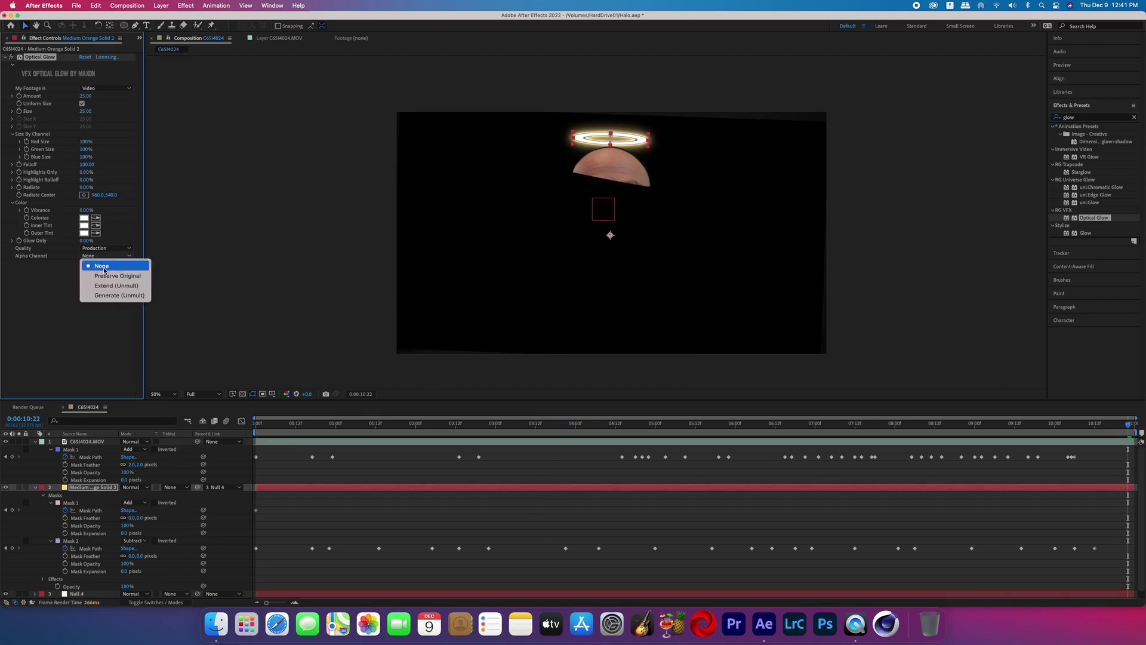
pyautogui.click(117, 286)
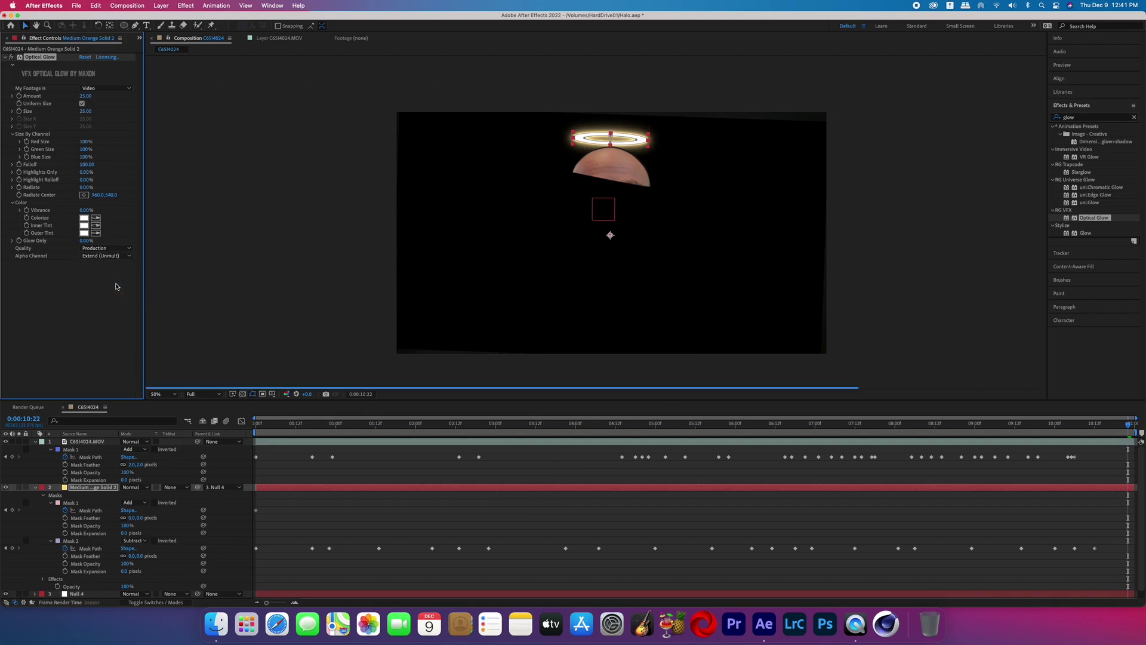
# Step: Remove the Optical Glow effect from the Medium Orange Solid 2 layer
pyautogui.scroll(2, 591, 221)
pyautogui.click(659, 154)
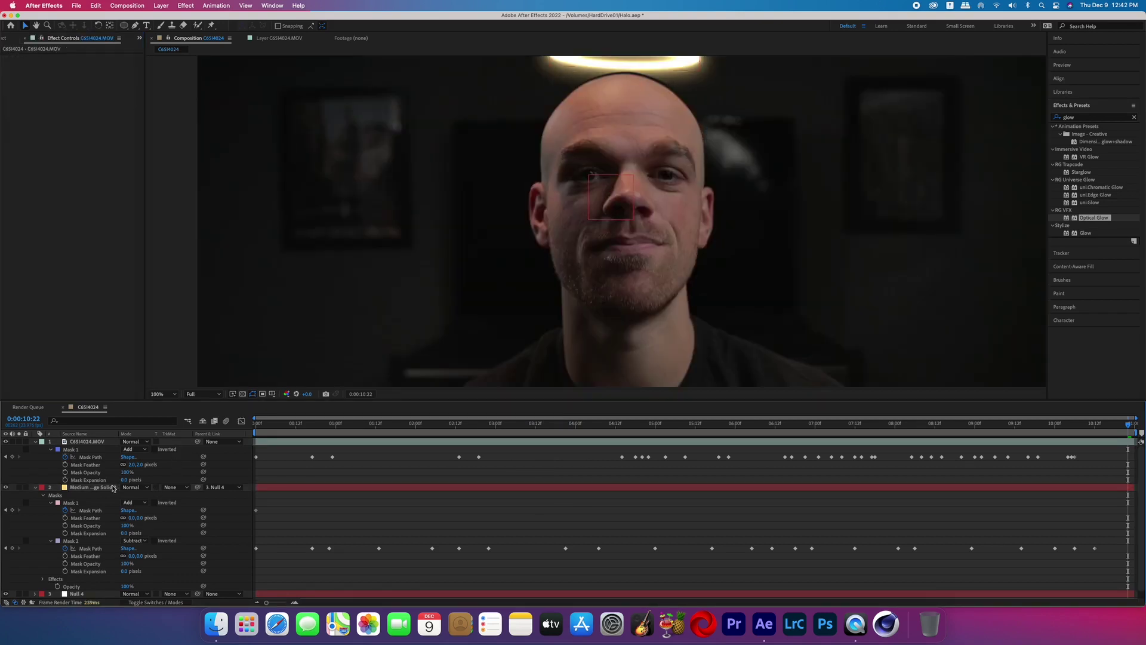
pyautogui.click(90, 488)
pyautogui.click(45, 56)
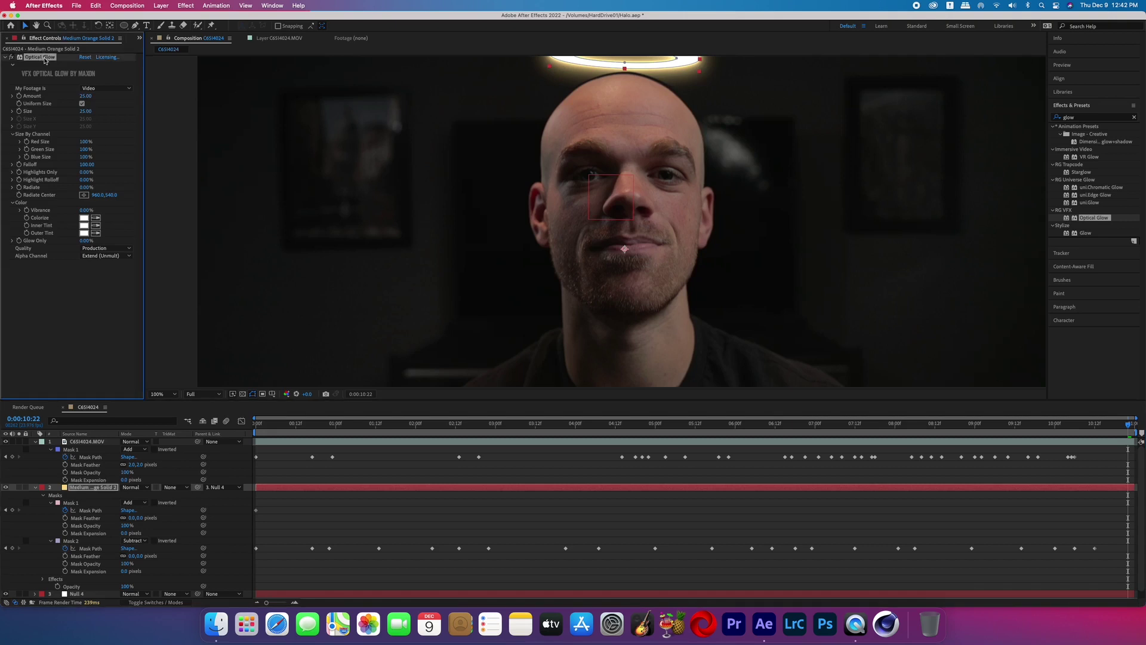
pyautogui.press('Delete')
pyautogui.scroll(-2, 582, 237)
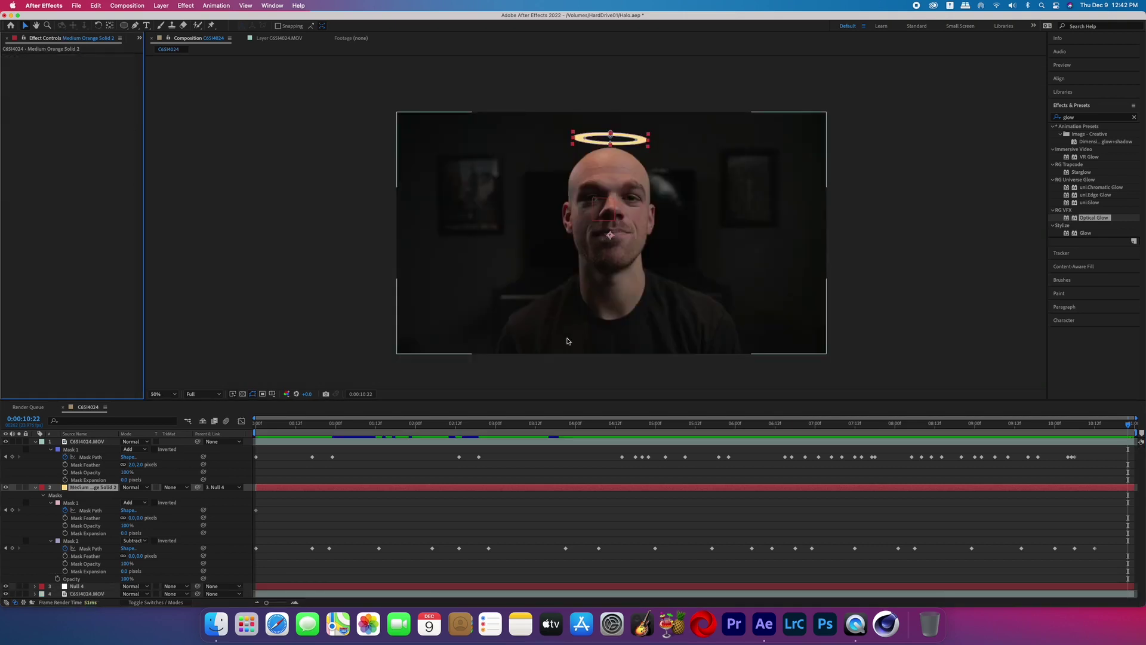
pyautogui.click(420, 472)
# Step: Pre-compose all layers into Pre-comp 1 and add Optical Glow with Highlights Only at 58%
pyautogui.press('super+a')
pyautogui.rightClick(421, 448)
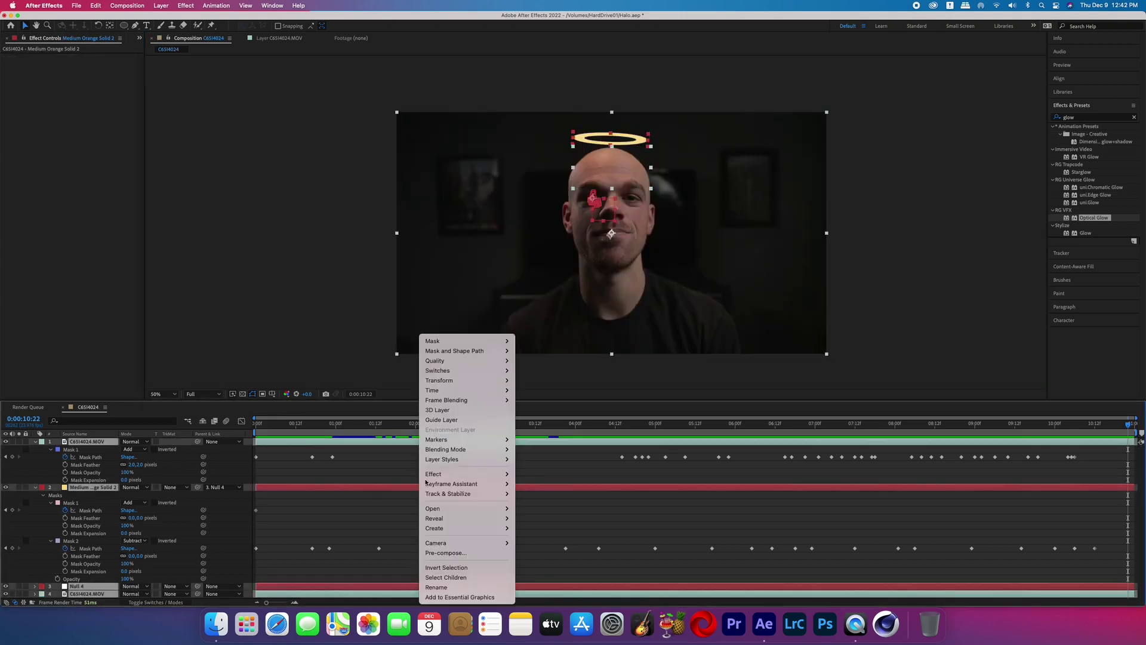
pyautogui.click(444, 554)
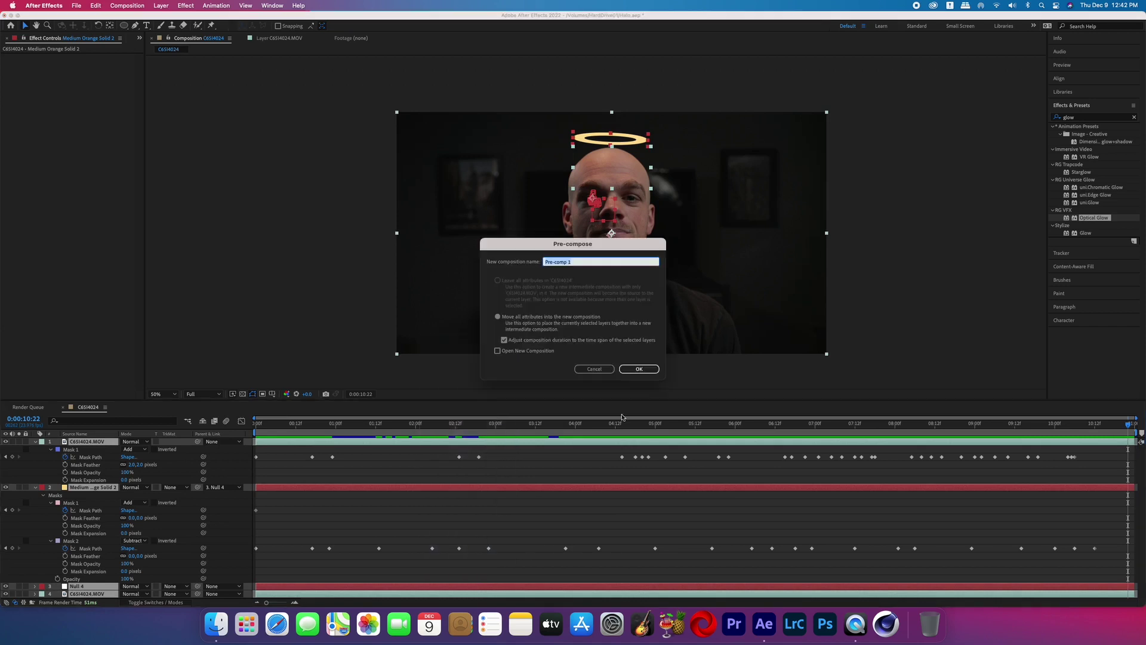
pyautogui.click(637, 369)
pyautogui.moveTo(1090, 218); pyautogui.dragTo(527, 444)
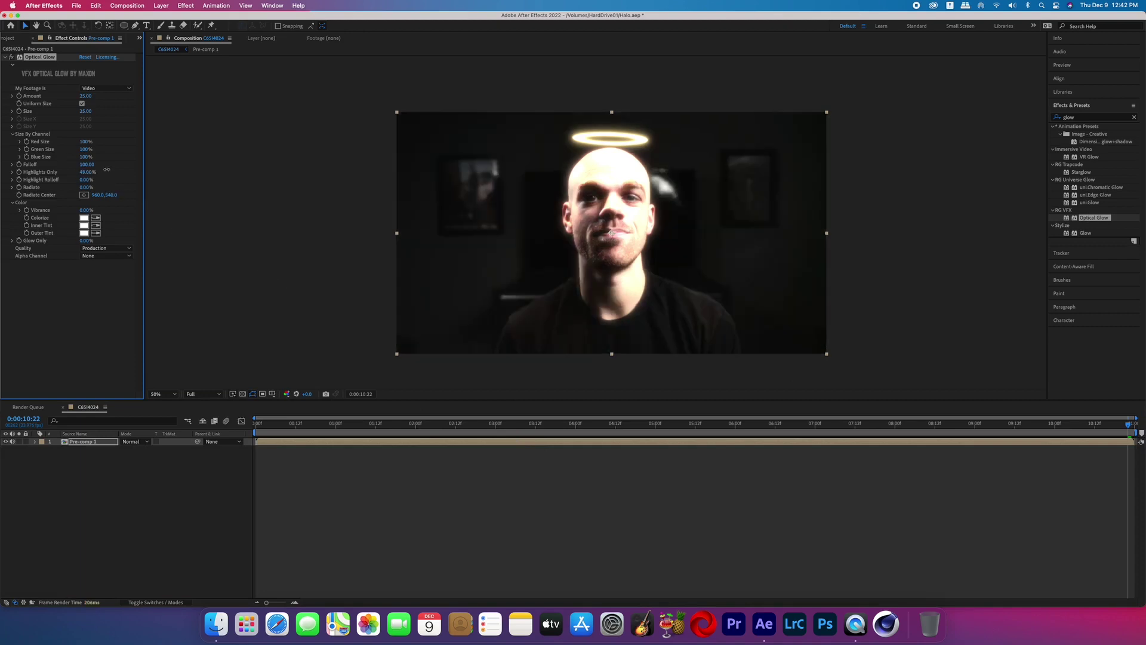
pyautogui.moveTo(107, 170); pyautogui.dragTo(118, 168)
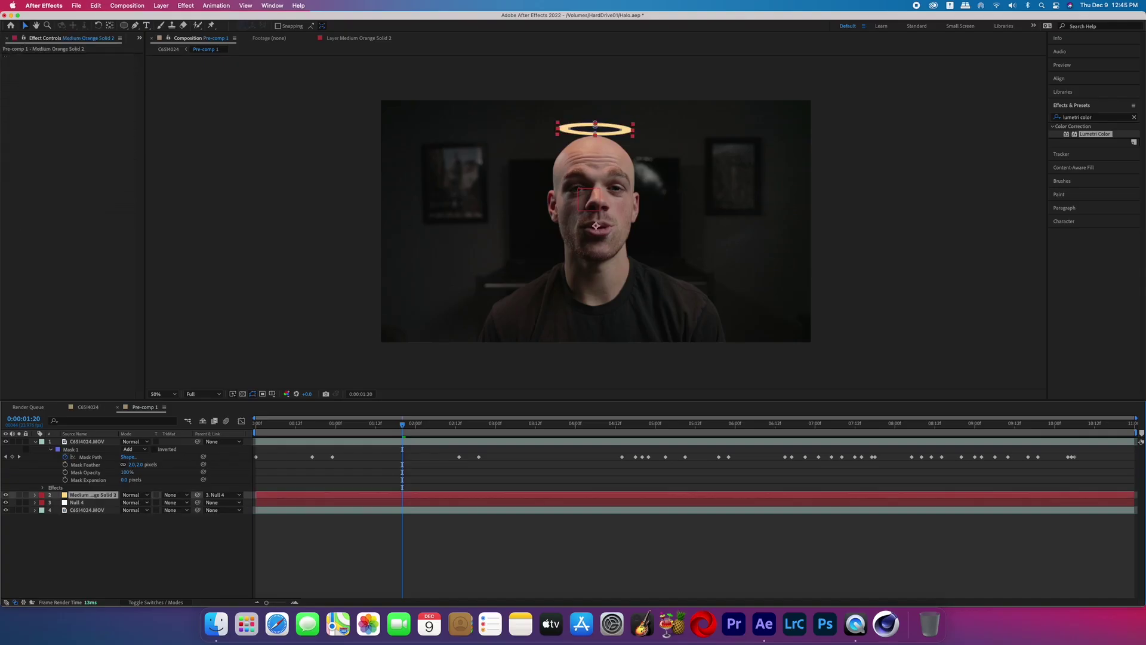
# Step: Duplicate the Medium Orange Solid 2 layer, delete its masks, and move it to the top
pyautogui.press('super+d')
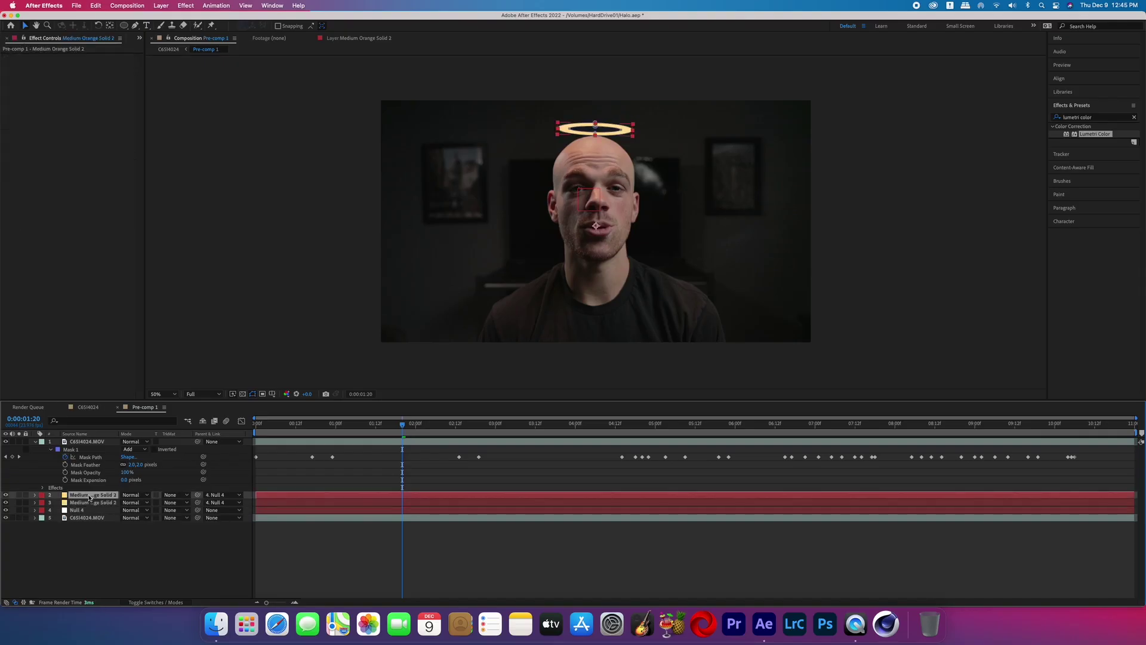
pyautogui.press('m')
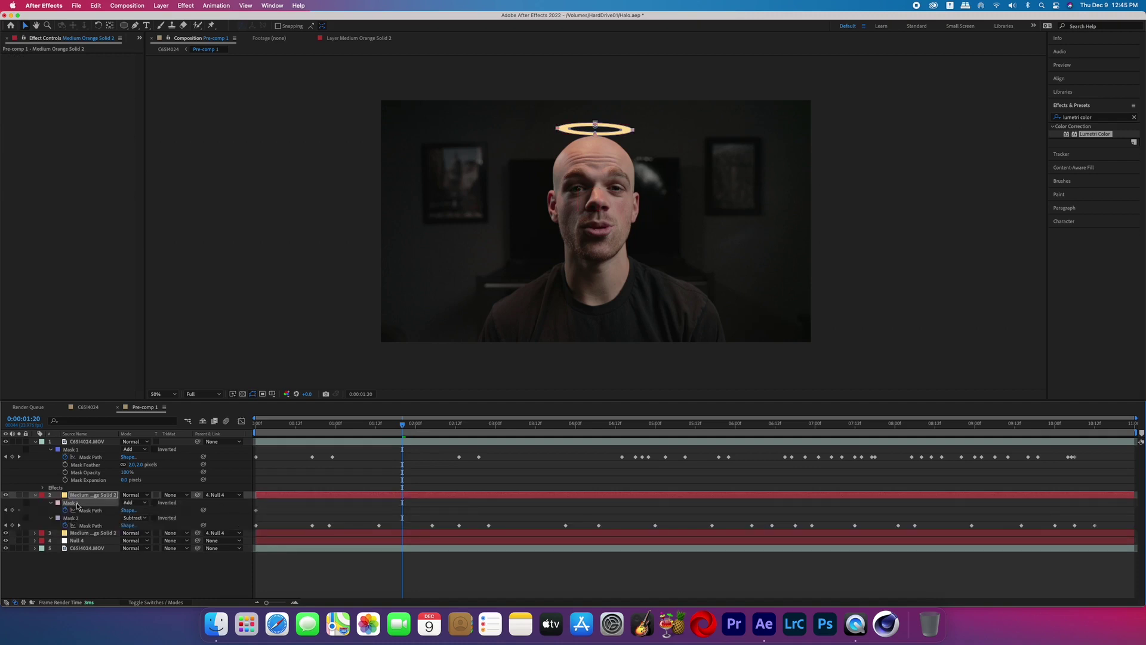
pyautogui.click(76, 503)
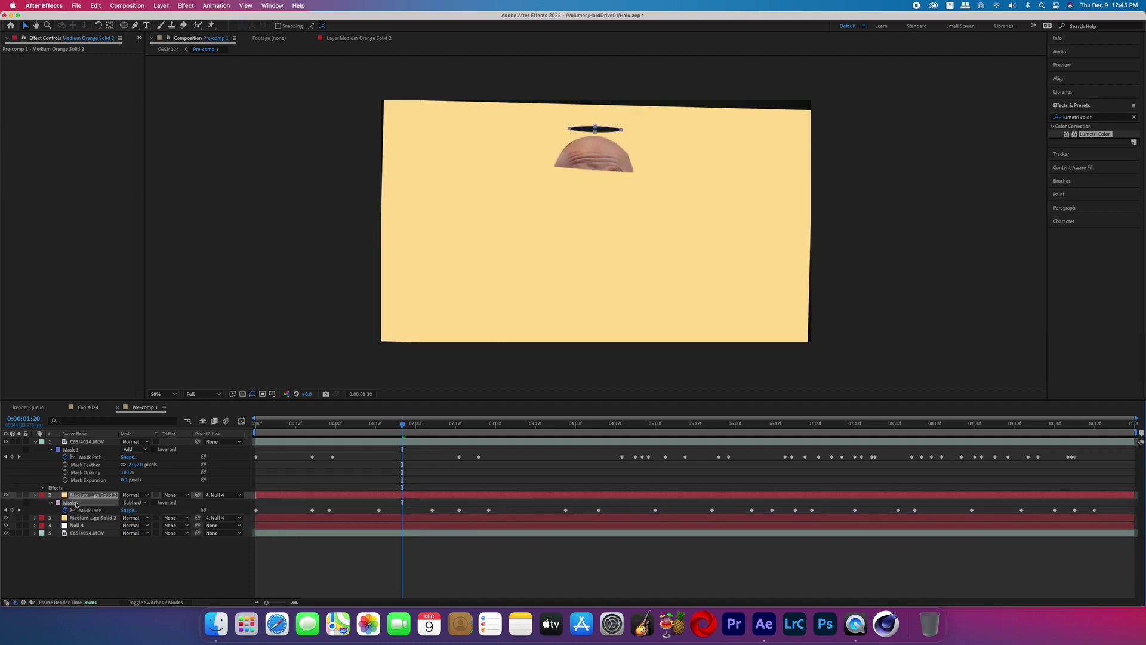
pyautogui.press('Delete')
pyautogui.moveTo(88, 441)
pyautogui.mouseDown()
pyautogui.moveTo(108, 448)
pyautogui.moveTo(94, 446)
pyautogui.mouseUp()
pyautogui.press('t')
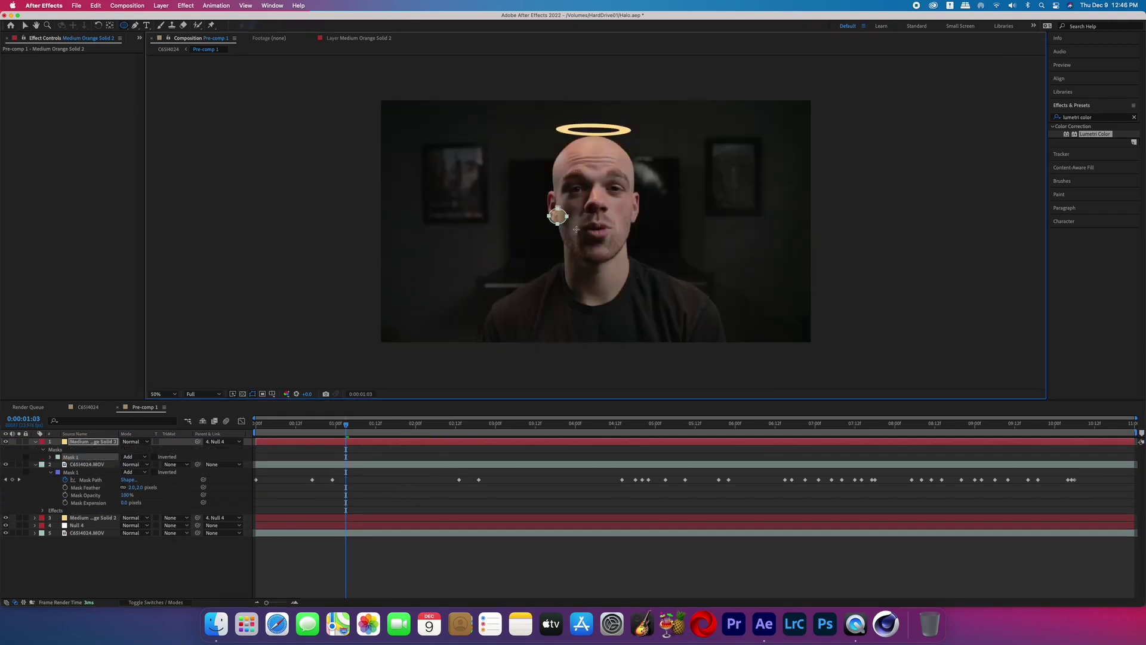
# Step: Draw a feathered ellipse mask on the copy and position it around the halo
pyautogui.moveTo(548, 209); pyautogui.dragTo(670, 264)
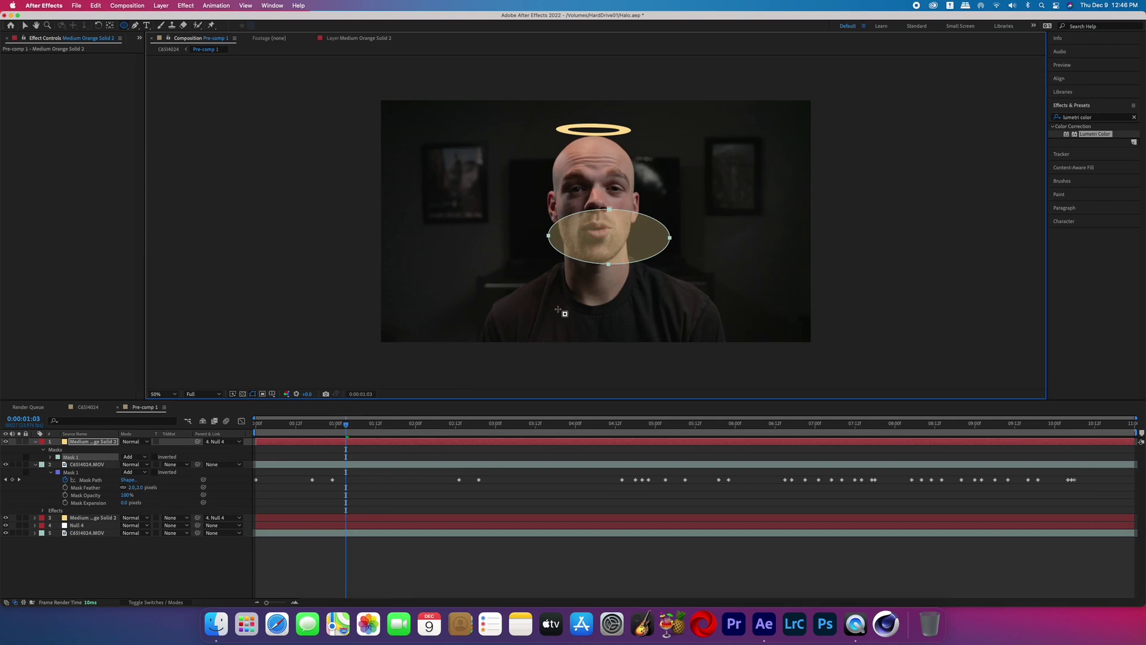
pyautogui.press('f')
pyautogui.press('p')
pyautogui.moveTo(594, 227); pyautogui.dragTo(576, 134)
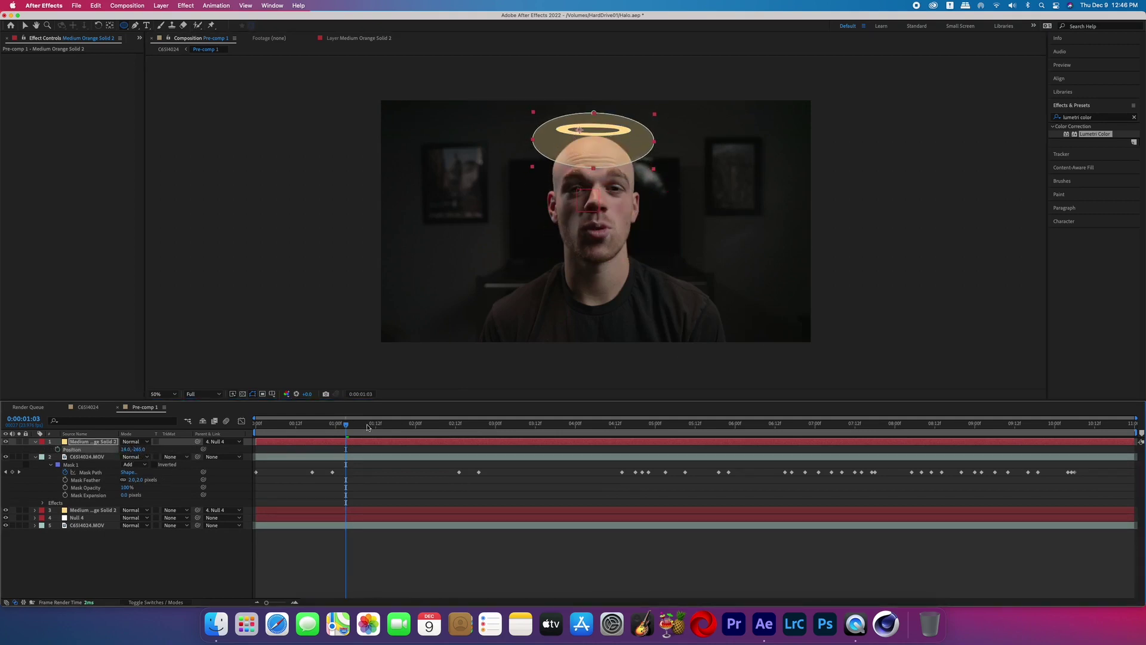
pyautogui.moveTo(368, 426); pyautogui.dragTo(482, 426)
pyautogui.press('f')
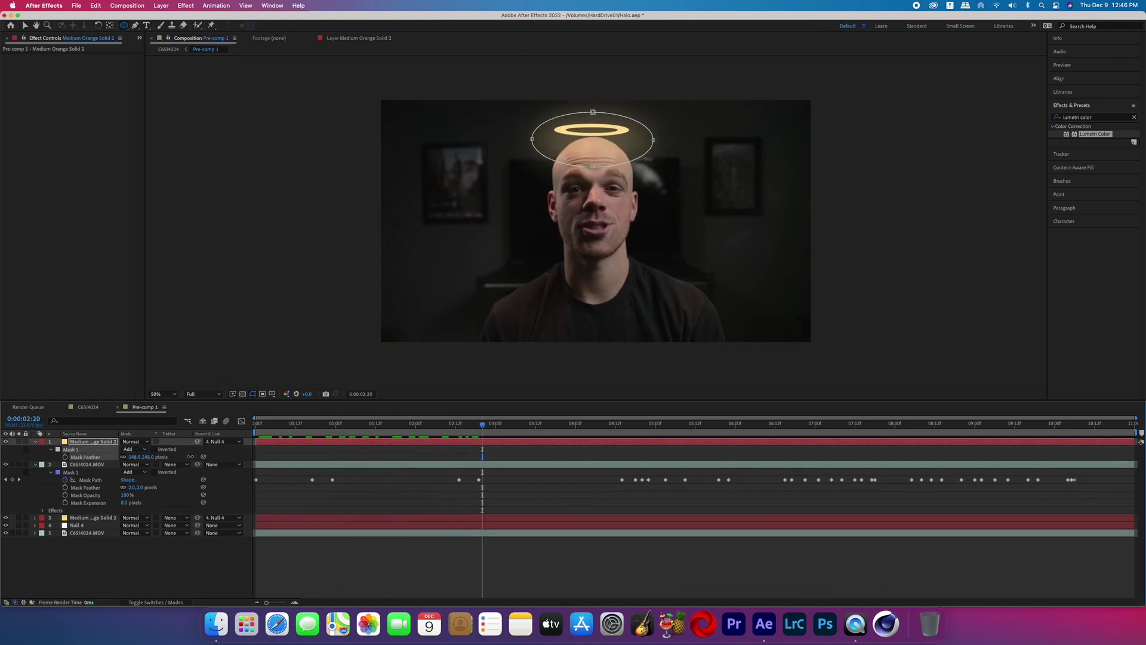